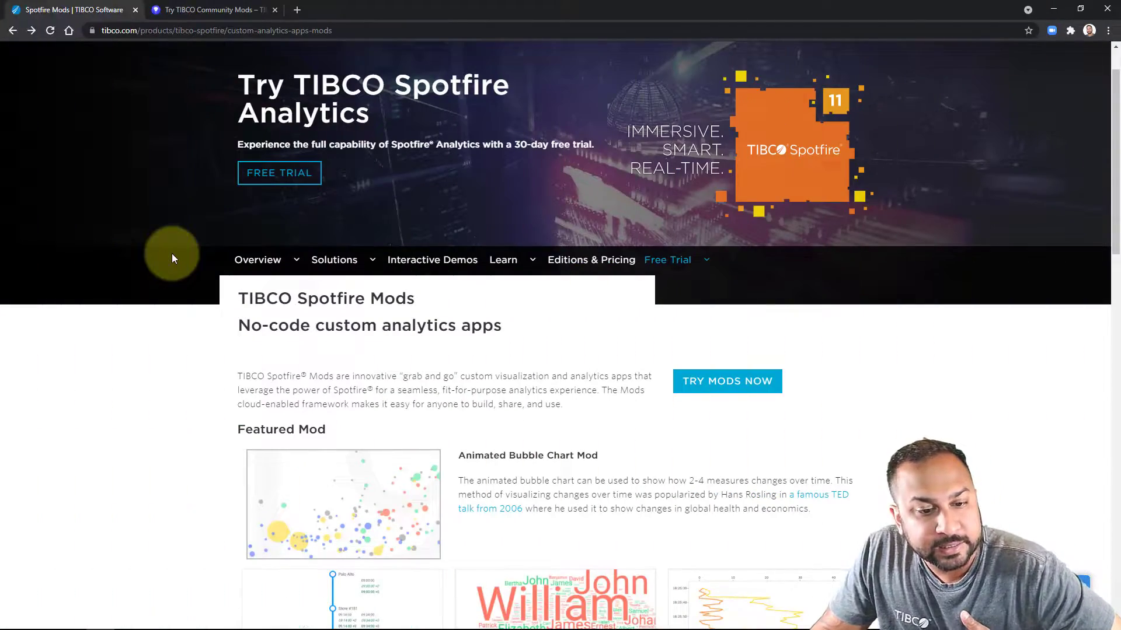
Step: Open the Area Chart Mod details page, then its TIBCO Community Exchange listing in a new tab
scroll(213, 235, "down", 6)
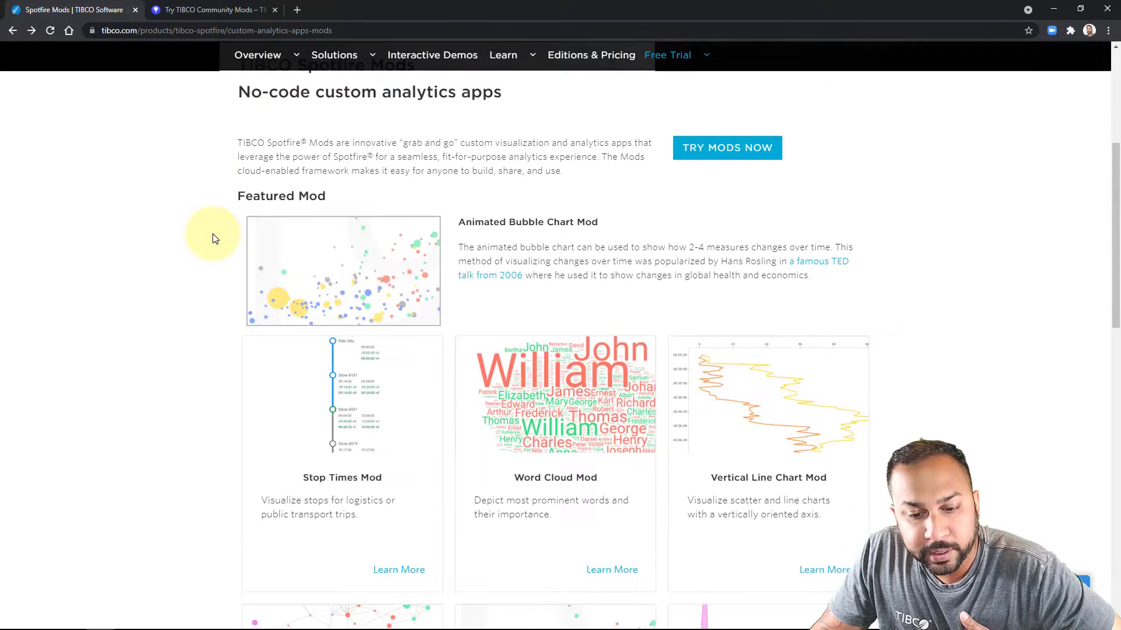
scroll(215, 237, "down", 5)
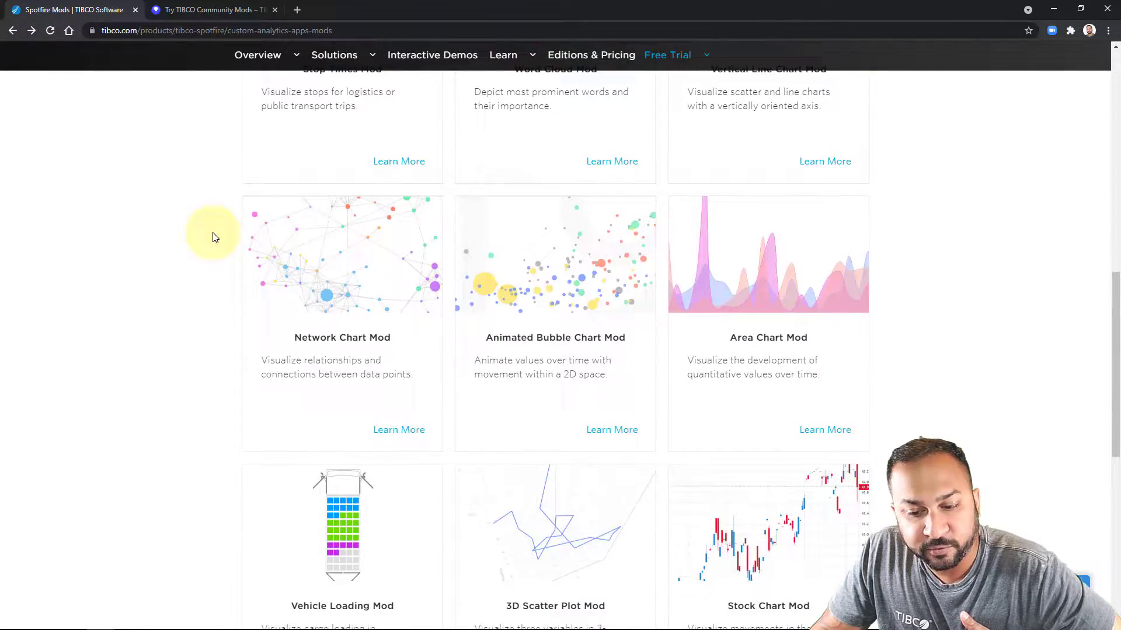
scroll(215, 237, "up", 5)
scroll(214, 237, "up", 7)
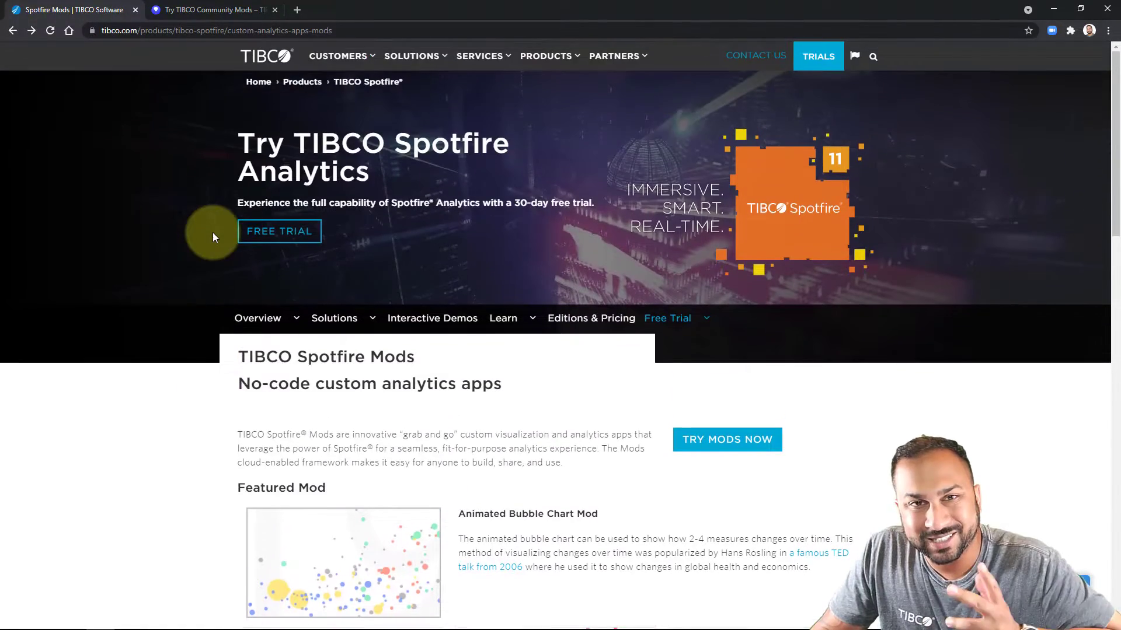
scroll(212, 237, "down", 9)
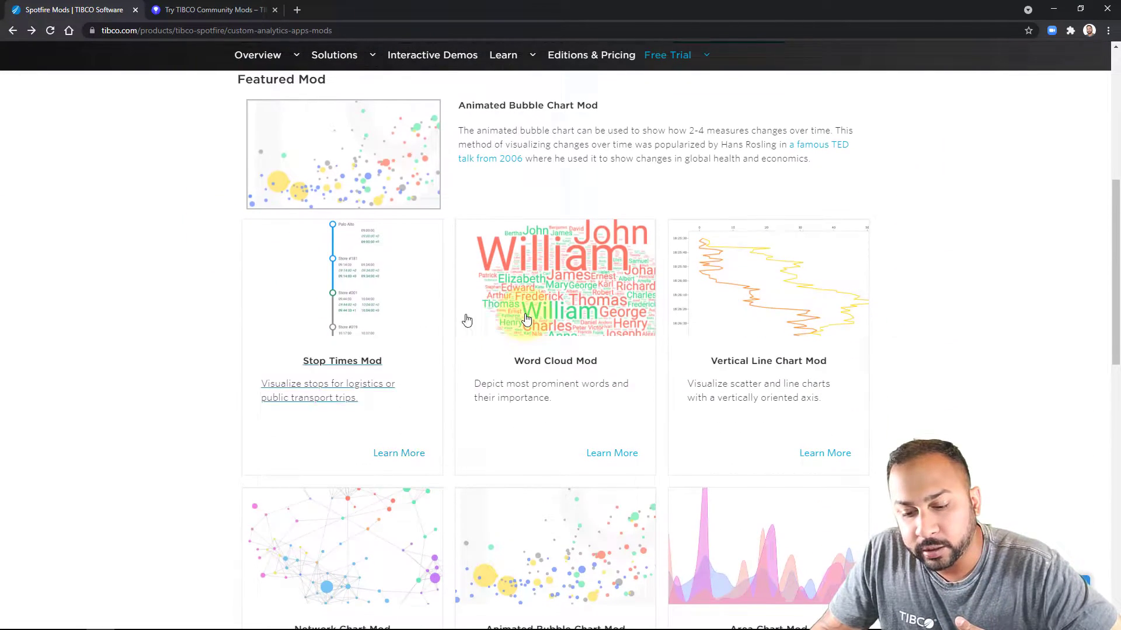
left_click(749, 500)
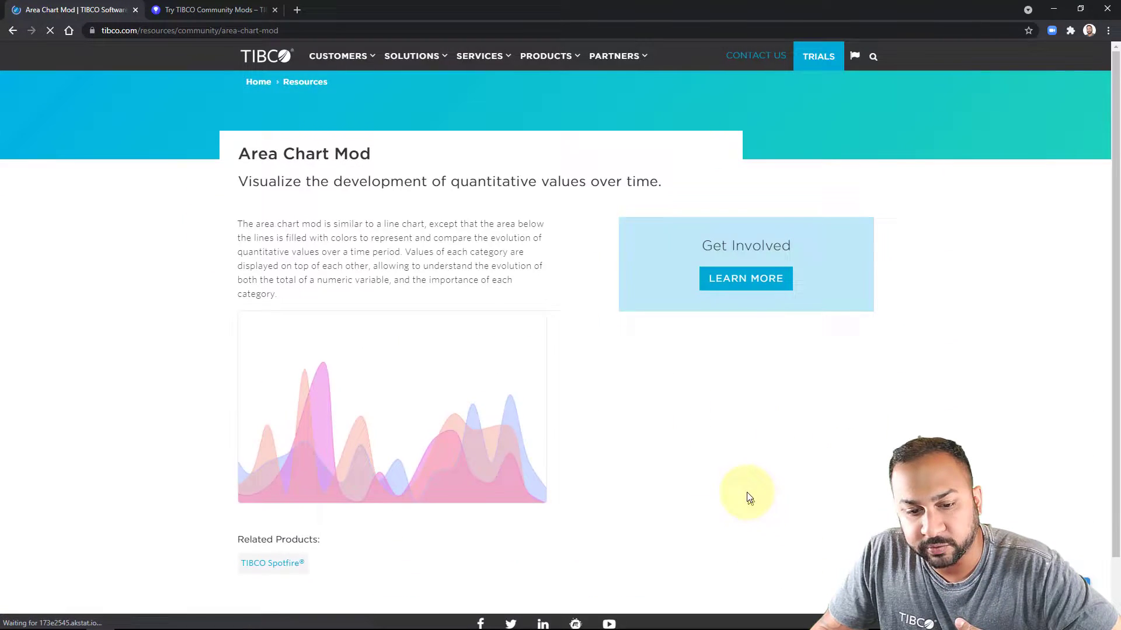
left_click(736, 279)
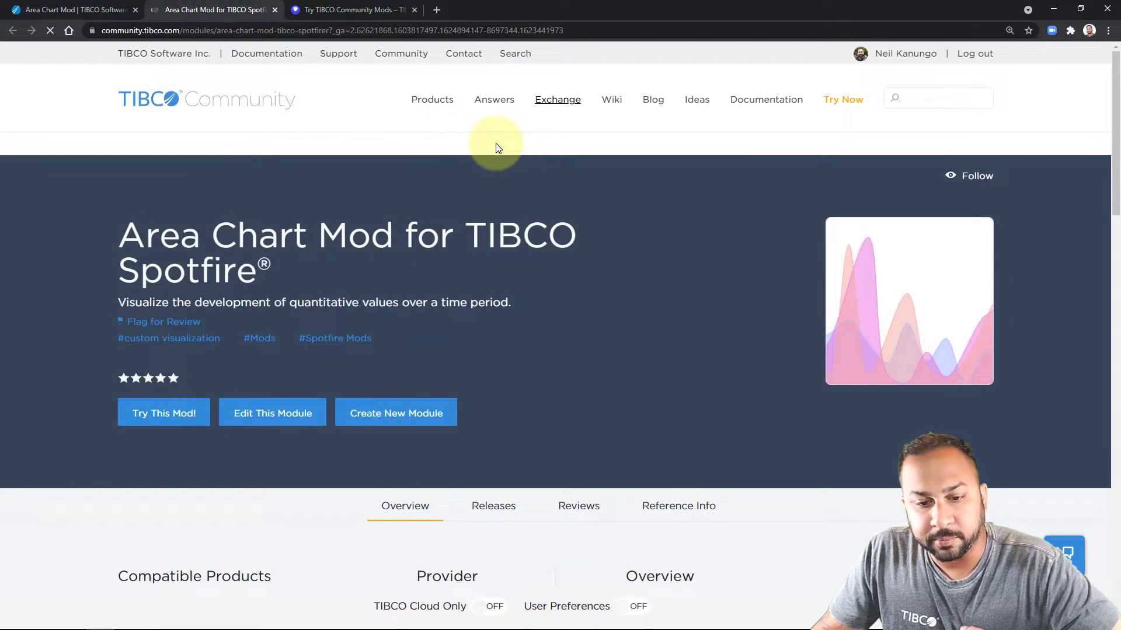
Step: Preview the Area Chart Mod in the TIBCO Cloud demo, then return to its community page's download section
left_click(140, 411)
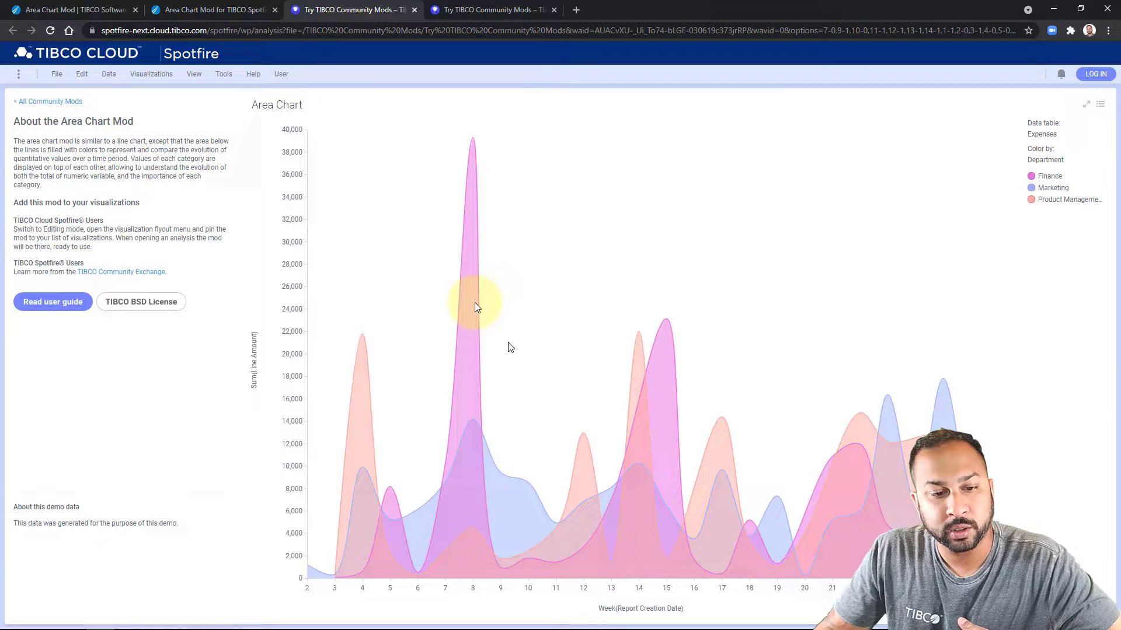
left_click(188, 7)
scroll(450, 344, "down", 2)
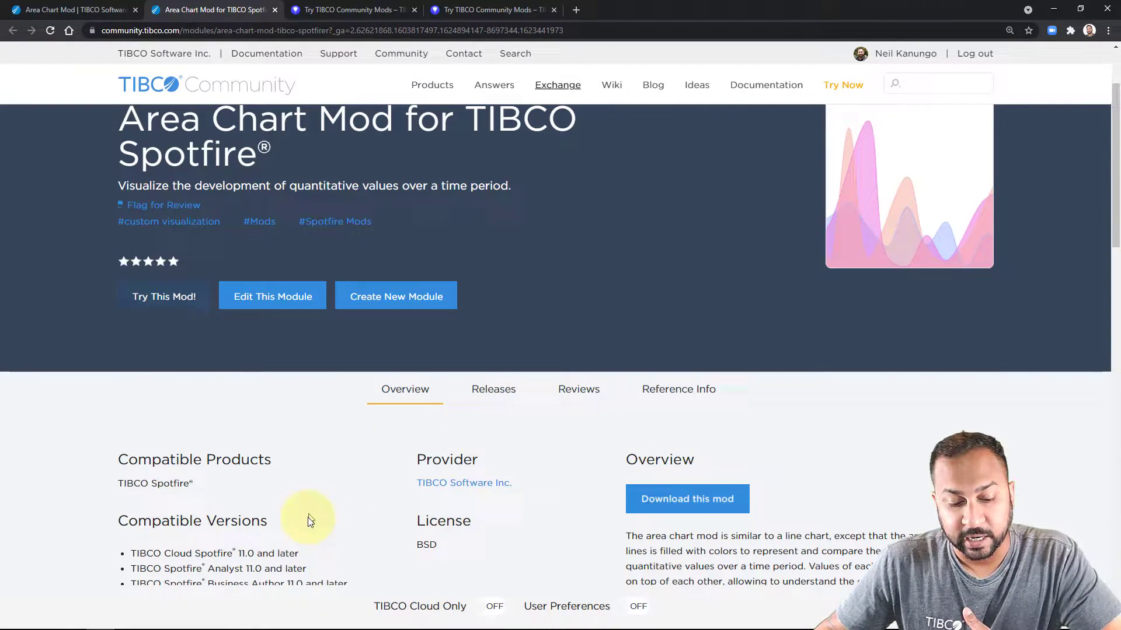
Step: Drag the downloaded Area Chart .mod file from its folder onto the covid_19_starter_template analysis
left_click(207, 616)
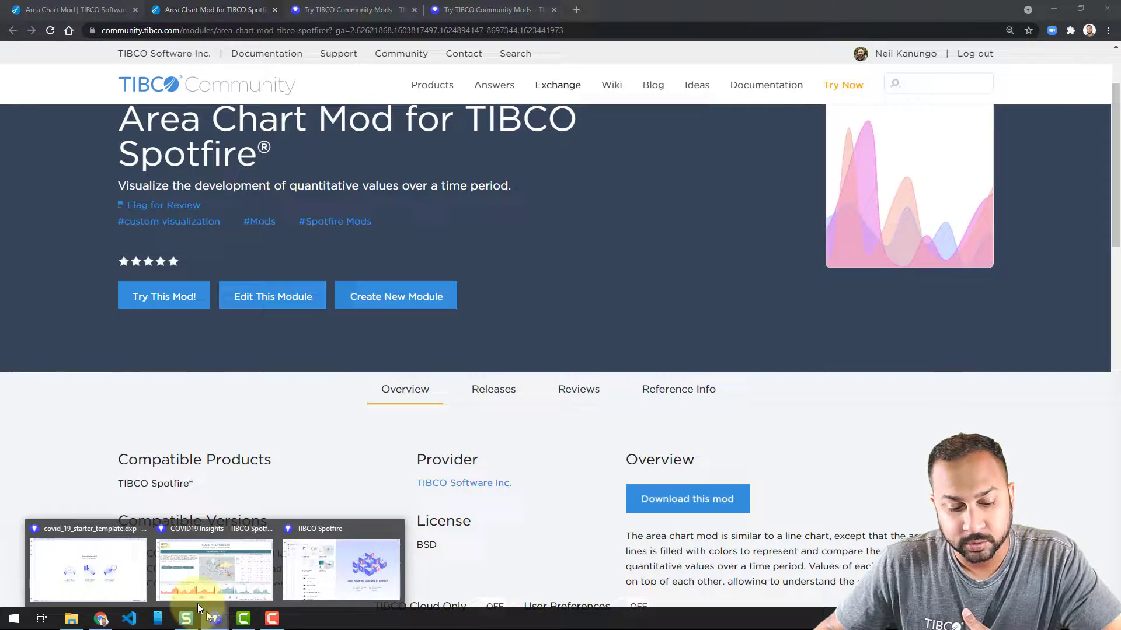
left_click(69, 571)
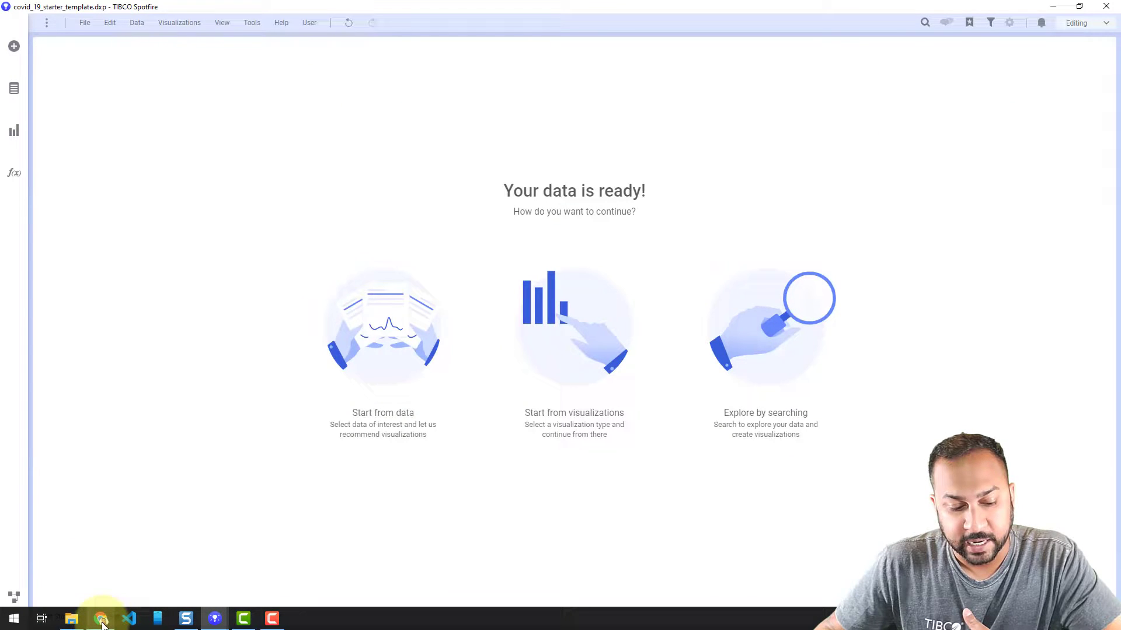
mouse_move(71, 620)
left_click(114, 588)
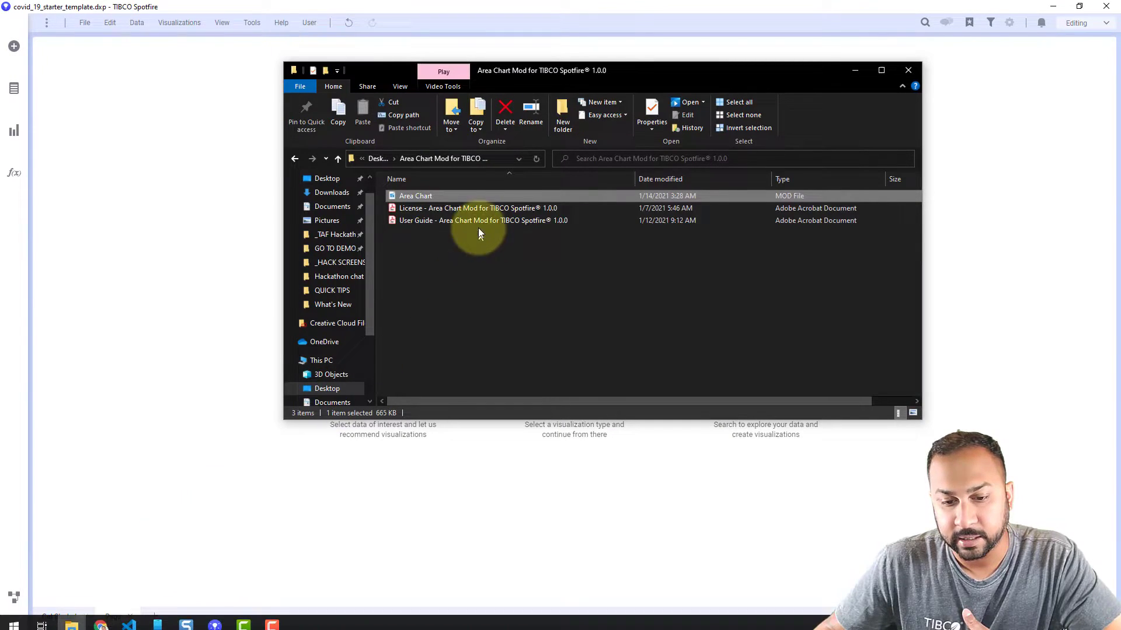
left_click_drag(527, 72, 723, 79)
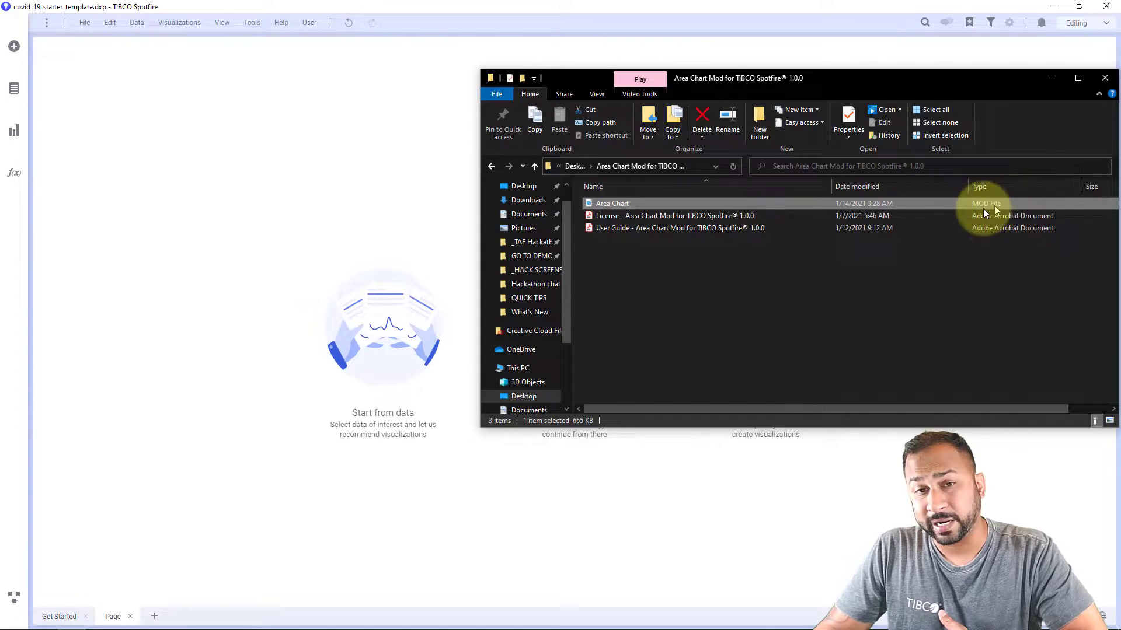
left_click_drag(983, 208, 366, 265)
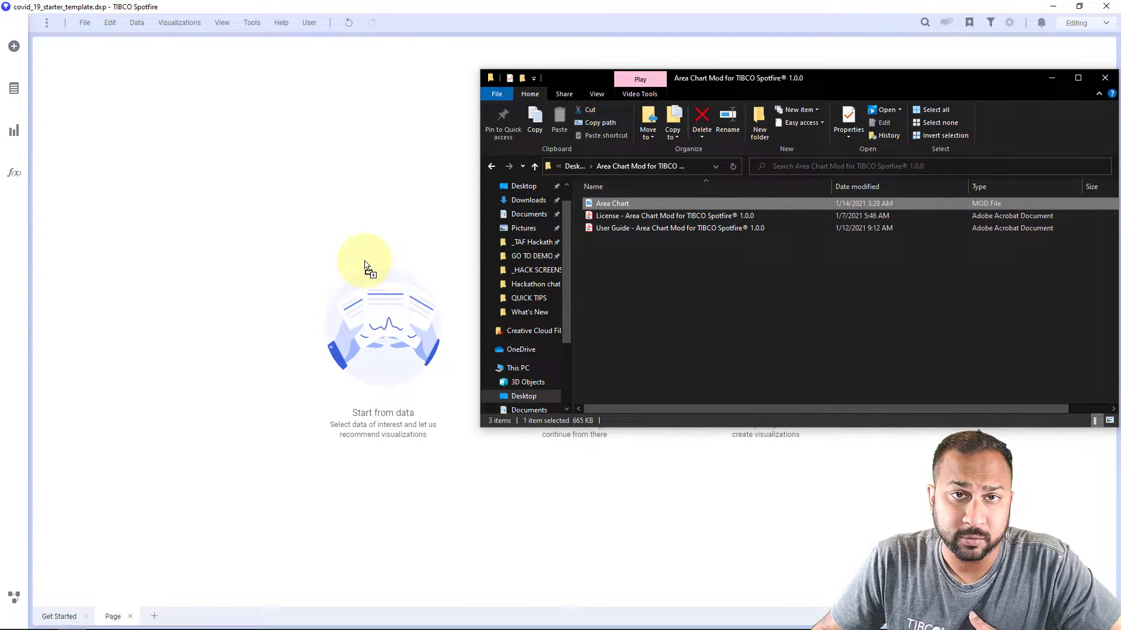
left_click_drag(366, 266, 363, 267)
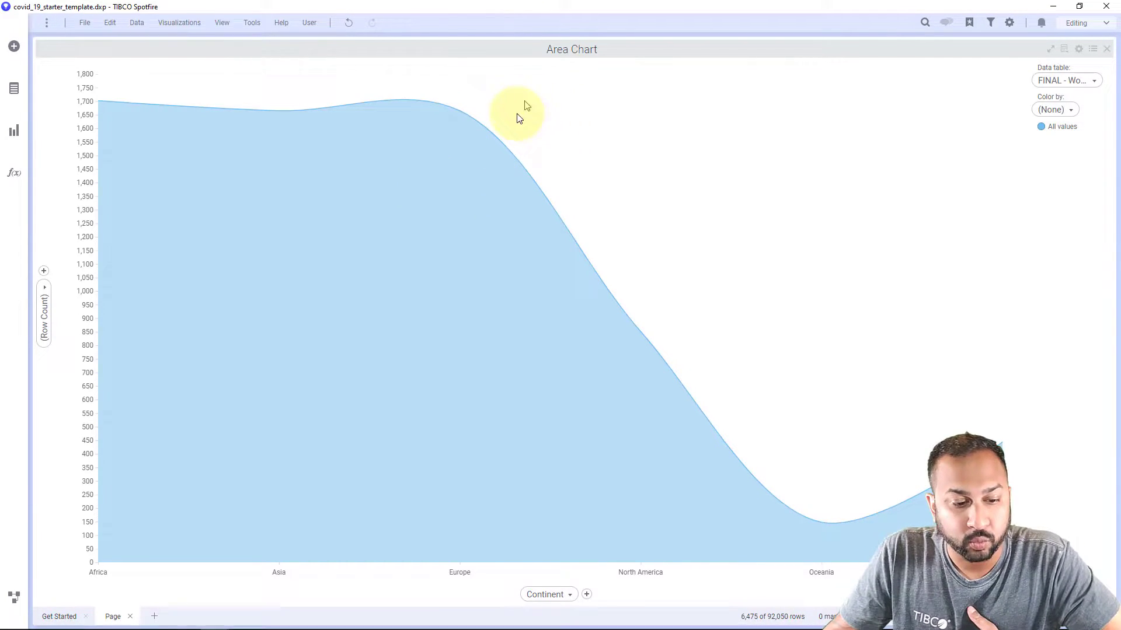
Step: Set the area chart's Y axis to Avg(New Cases) and its X axis to Date
left_click(43, 298)
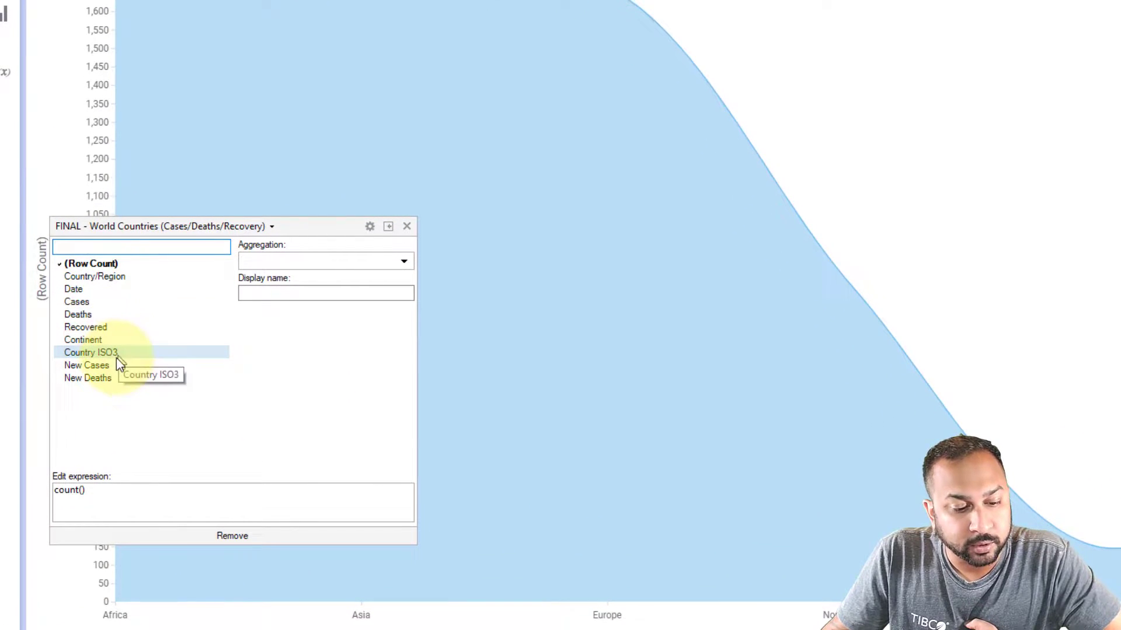
left_click(117, 365)
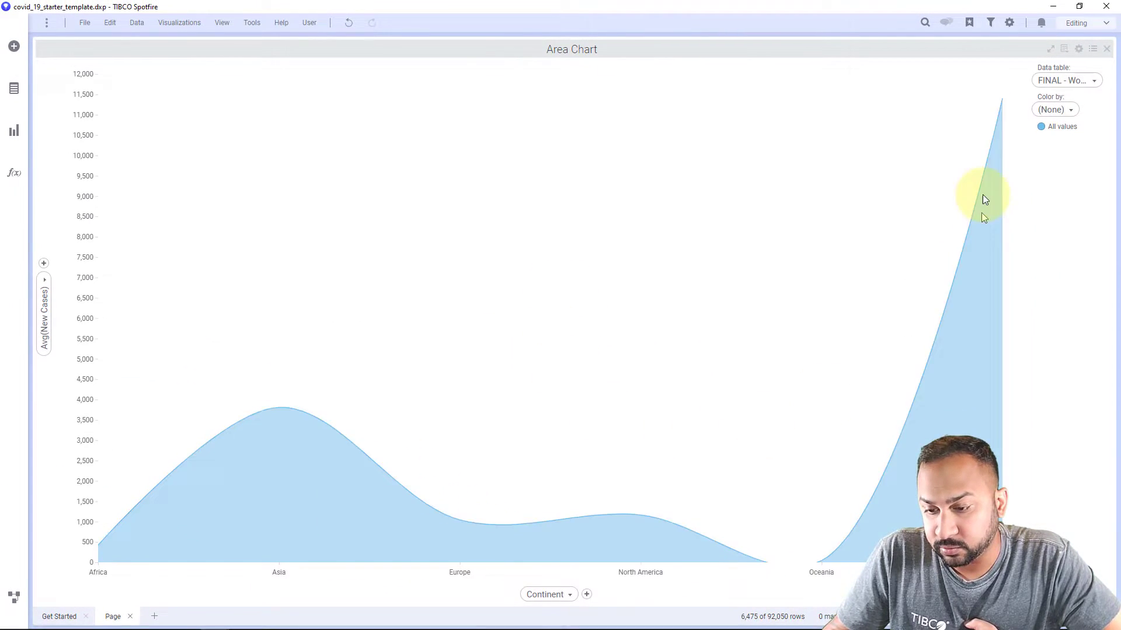
left_click(571, 594)
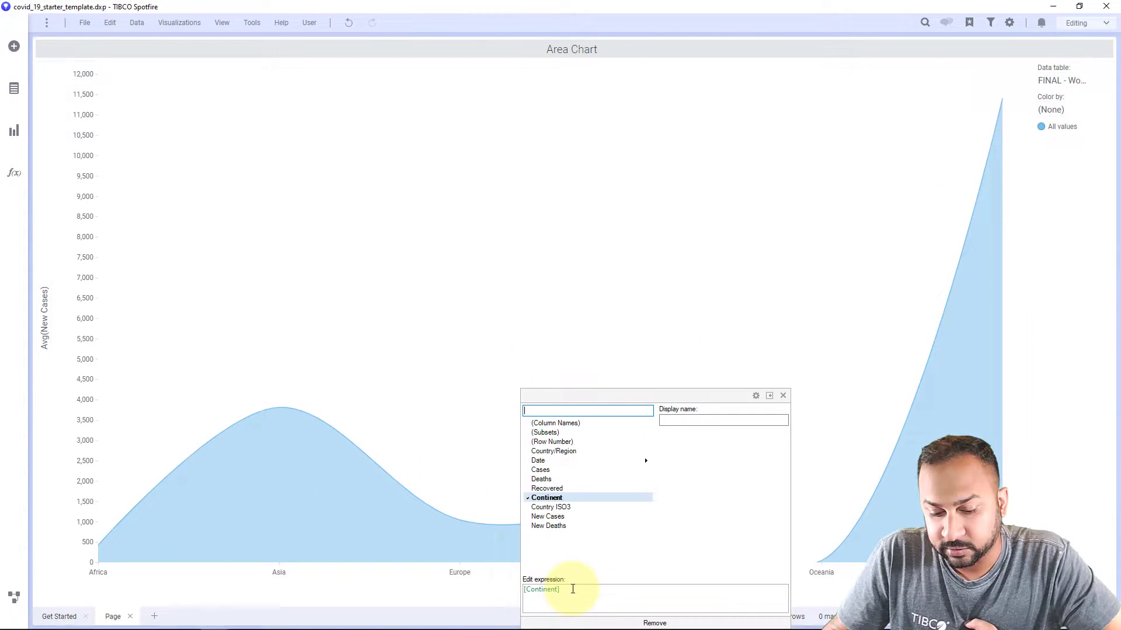
mouse_move(584, 462)
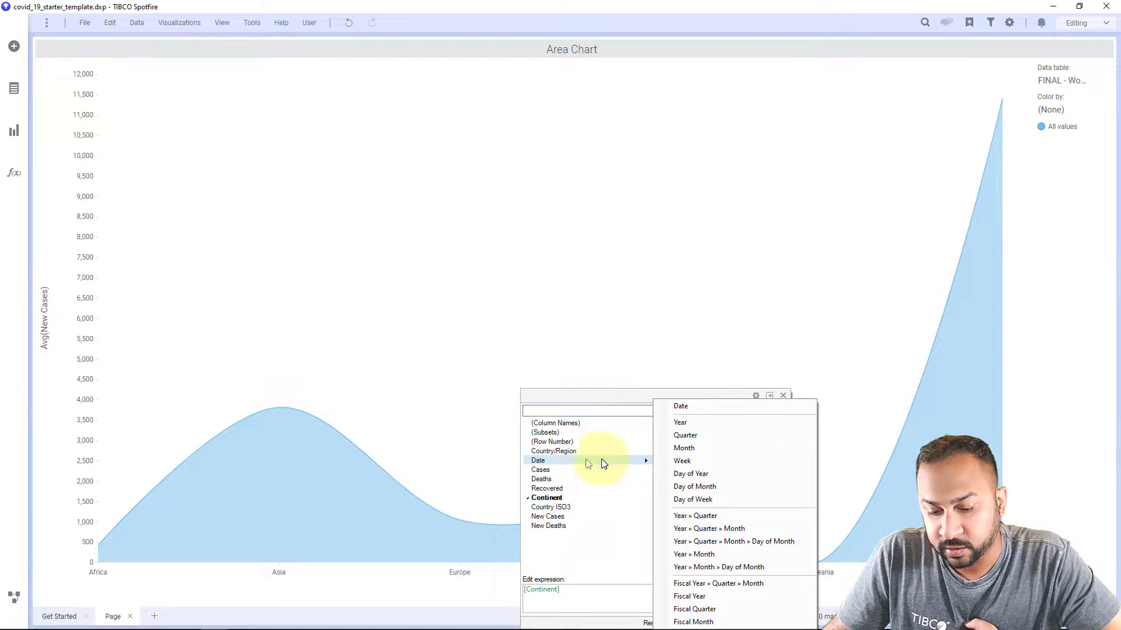
left_click(692, 412)
left_click(625, 198)
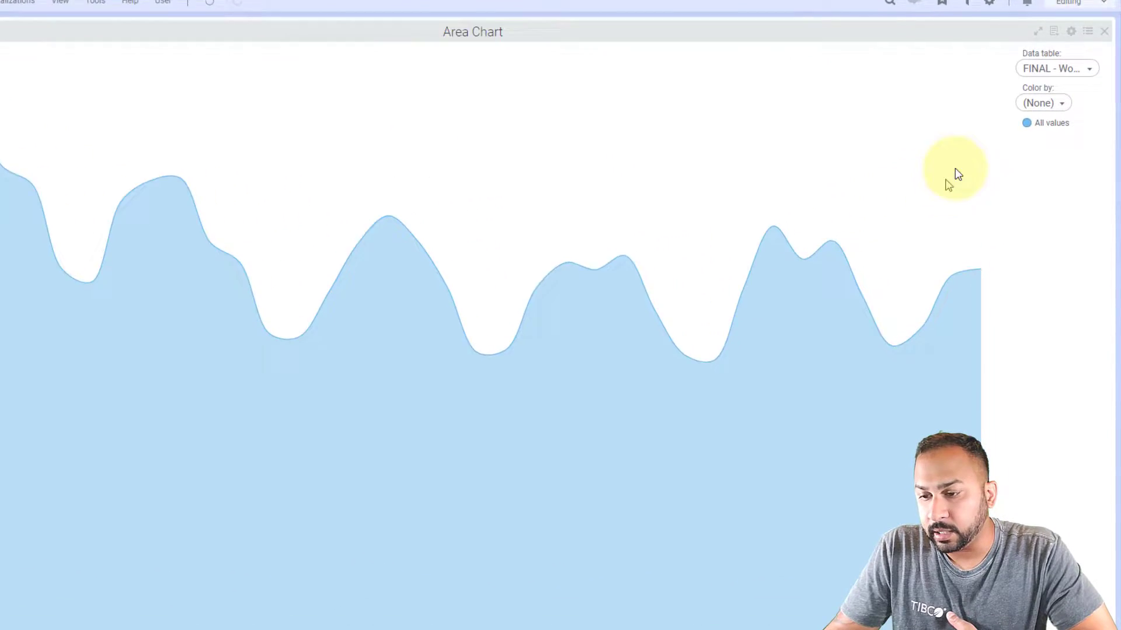
Step: Change the legend's Color by setting from (None) to Continent
left_click(1016, 98)
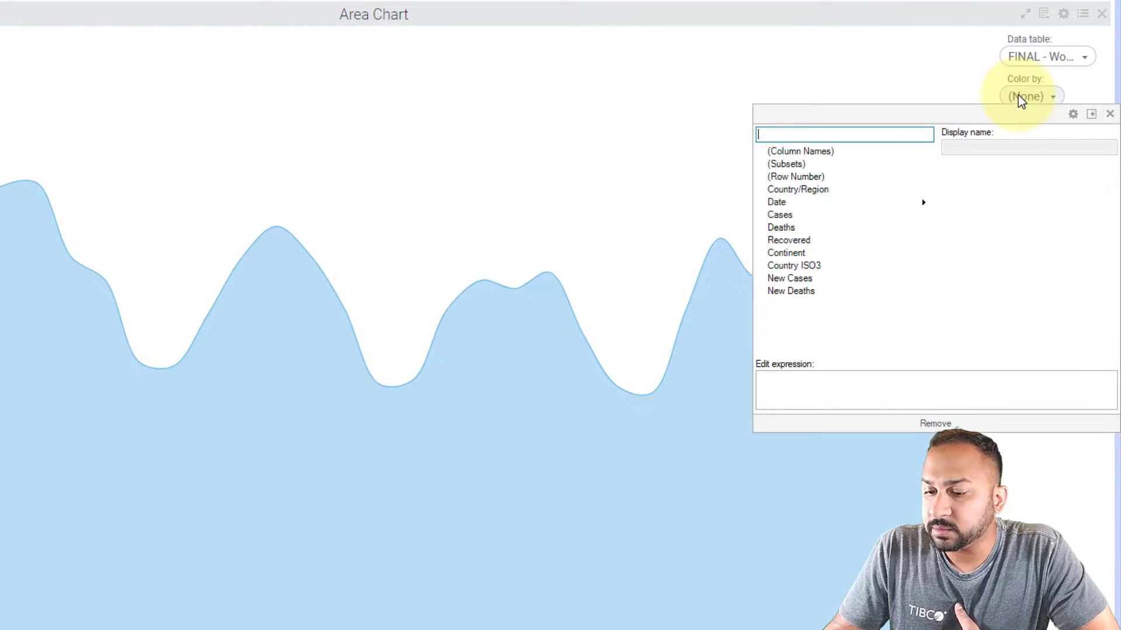
left_click(869, 255)
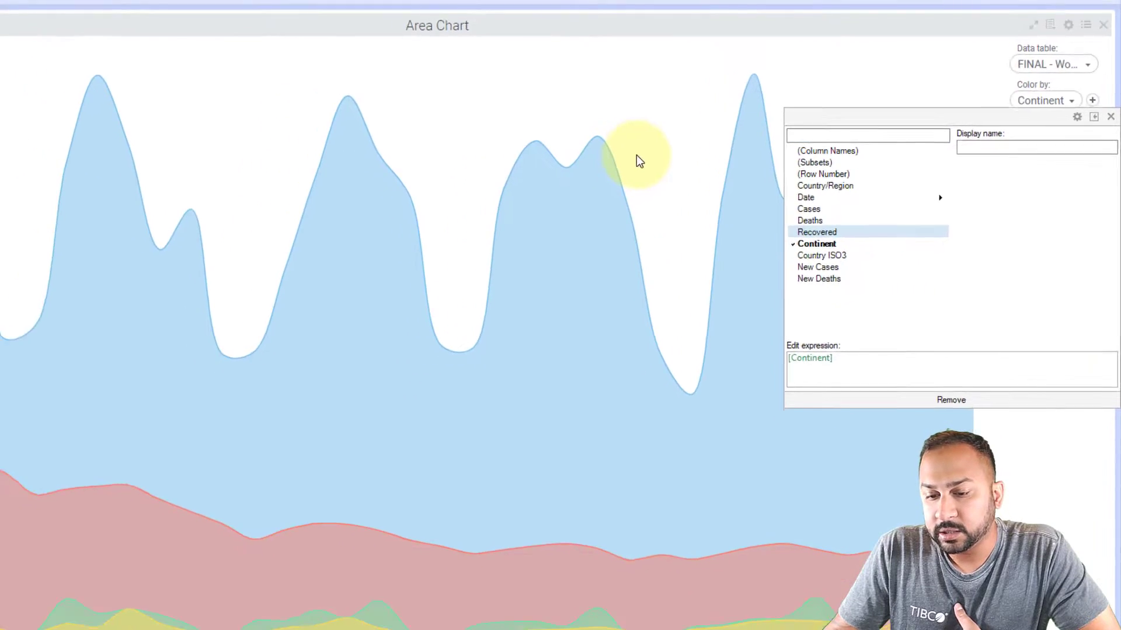
left_click(636, 156)
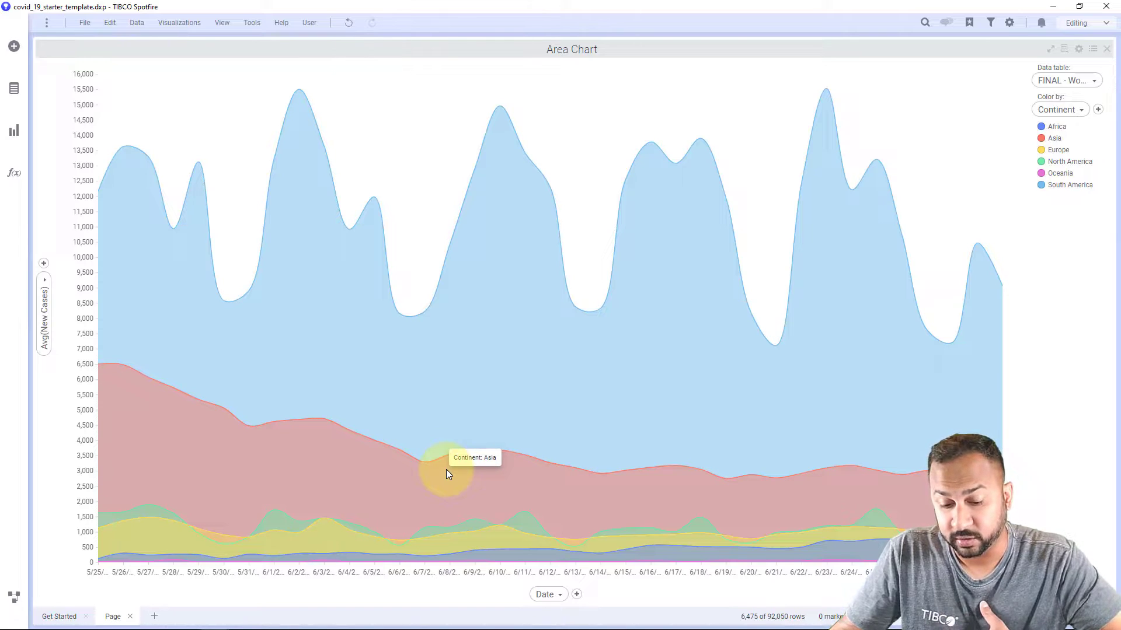
Step: Set chart type to Stacked, then mark Asia, South America, Oceania and Africa before clearing the marking
left_click(425, 575)
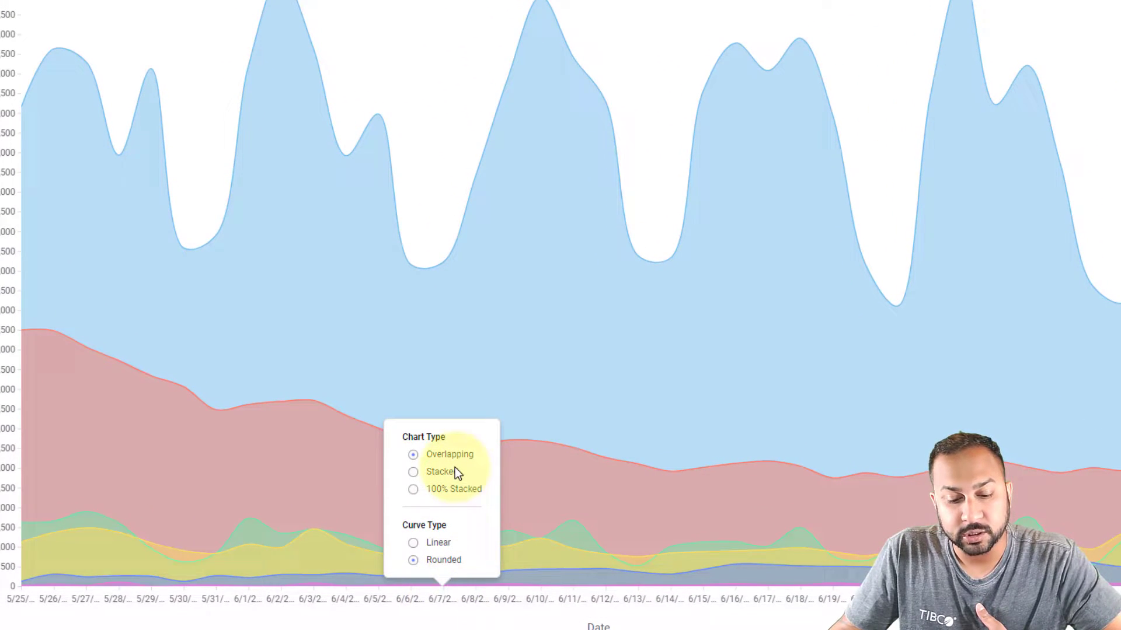
left_click(454, 470)
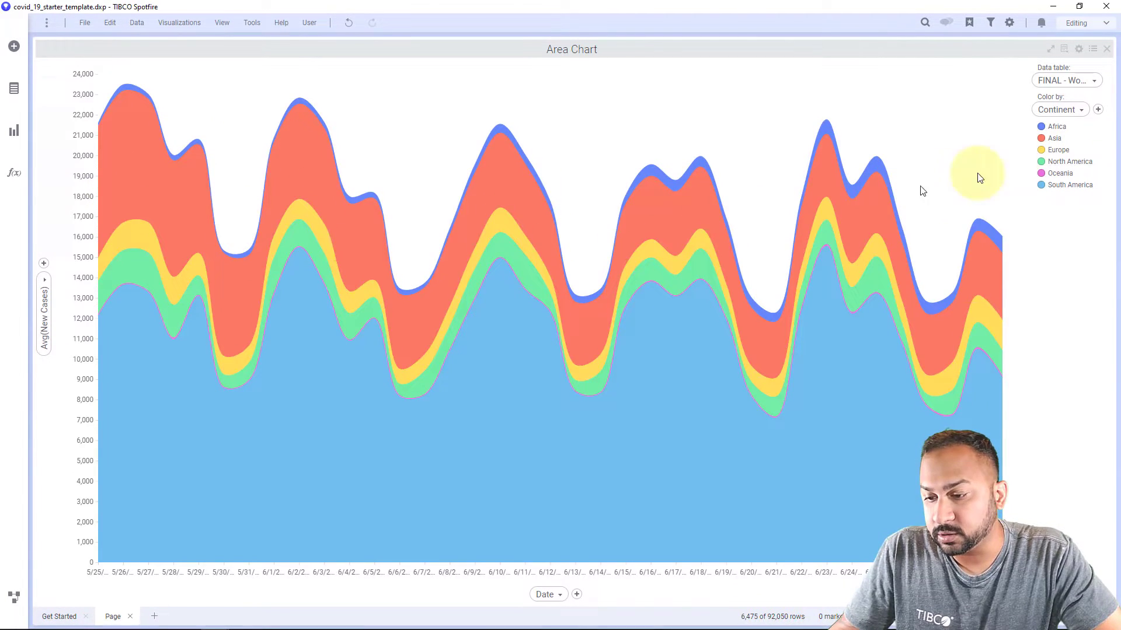
left_click(1054, 140)
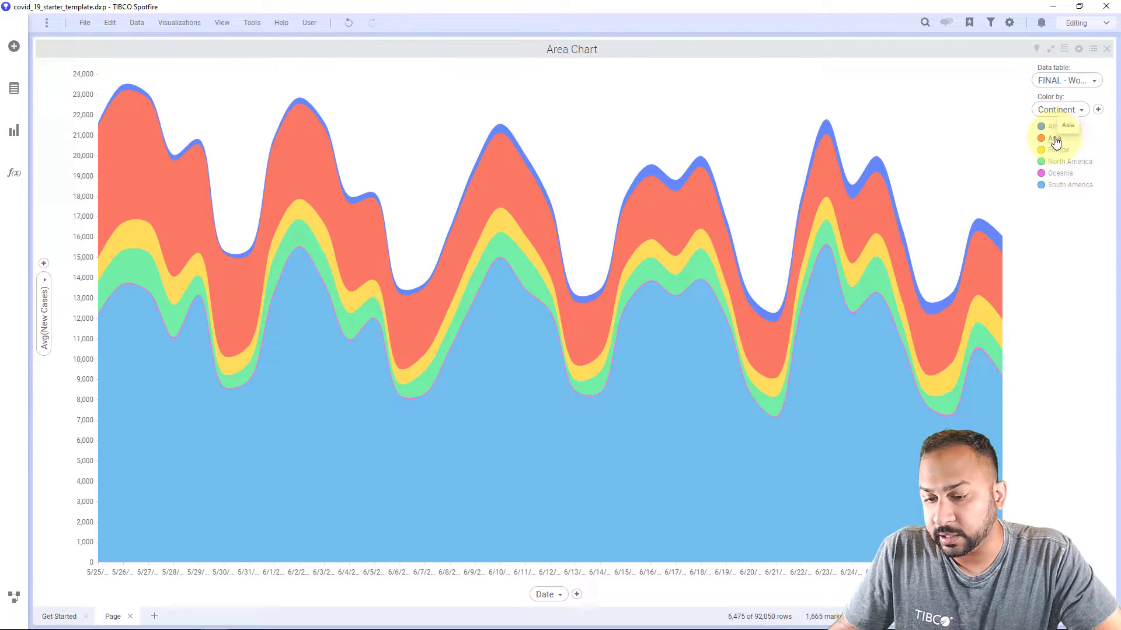
left_click(1059, 187)
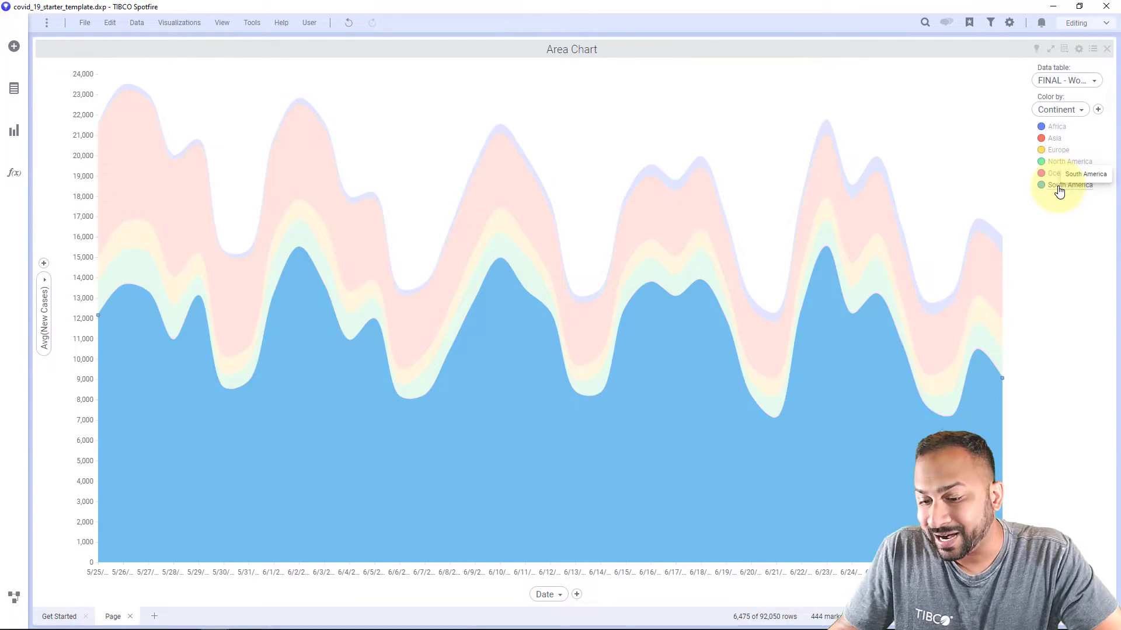
left_click(1054, 175)
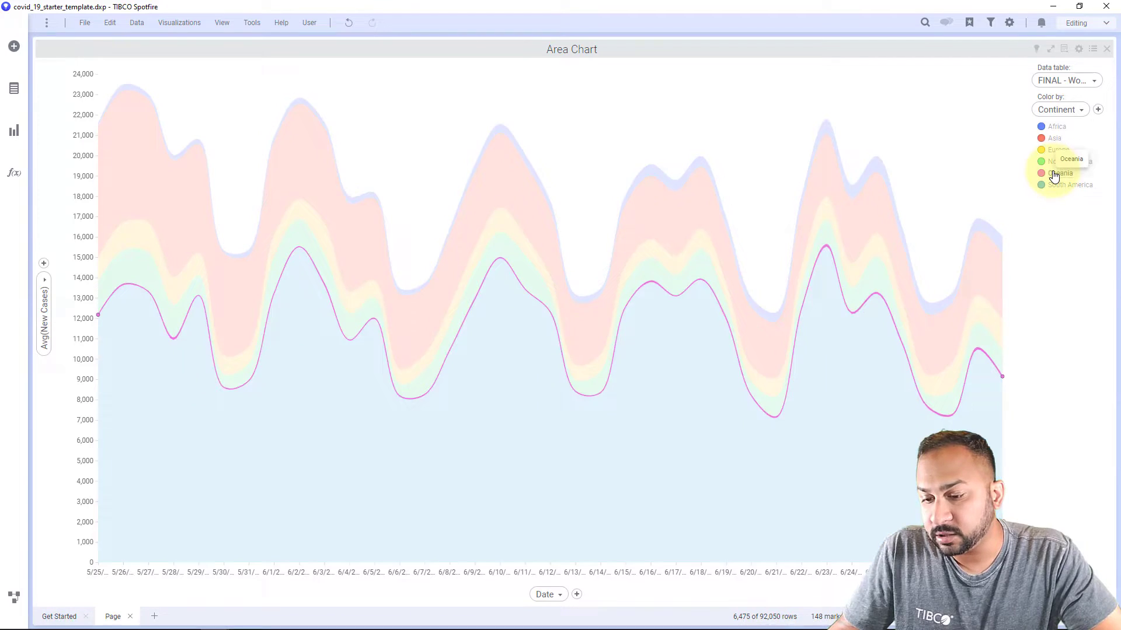
left_click(1055, 127)
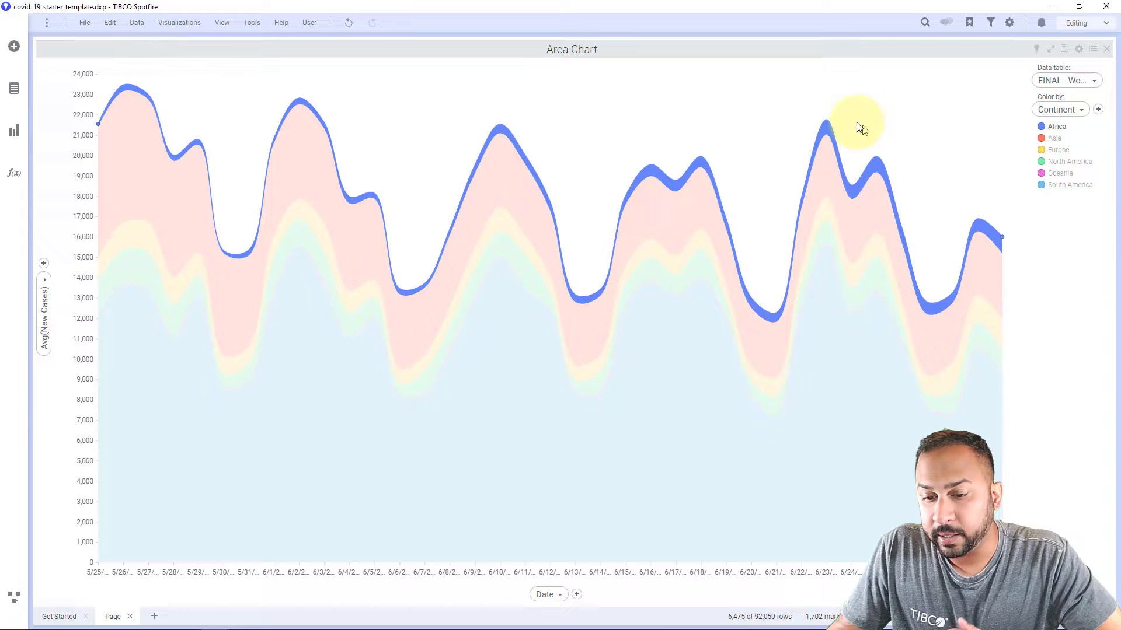
left_click(755, 124)
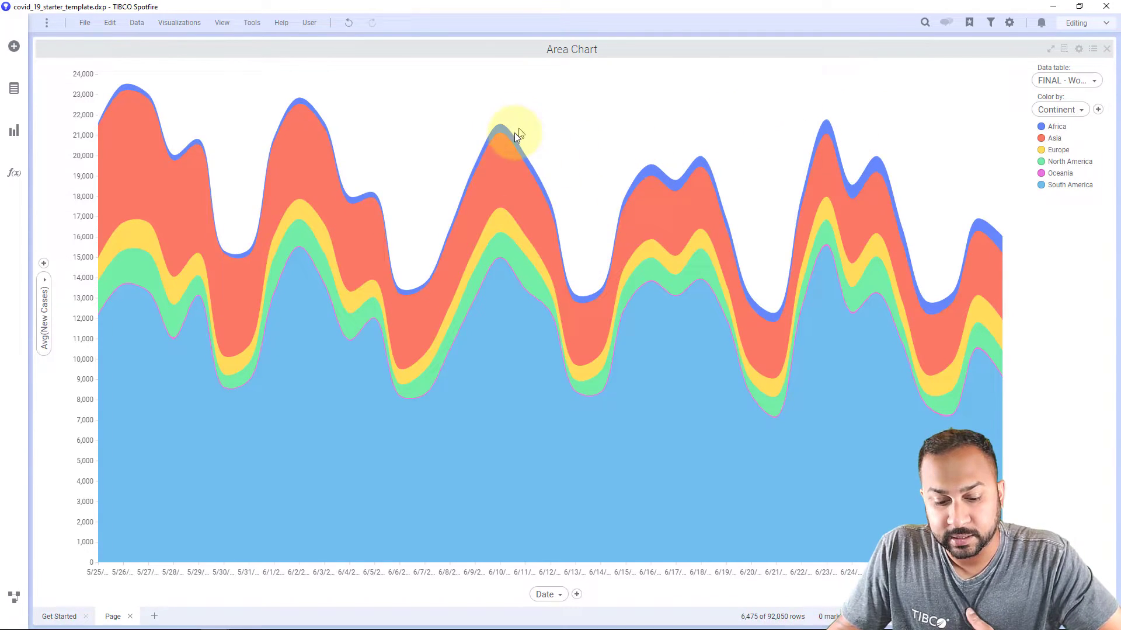
Step: Try 100% Stacked, set Curve Type to Linear, then return the chart type to Stacked
left_click(475, 563)
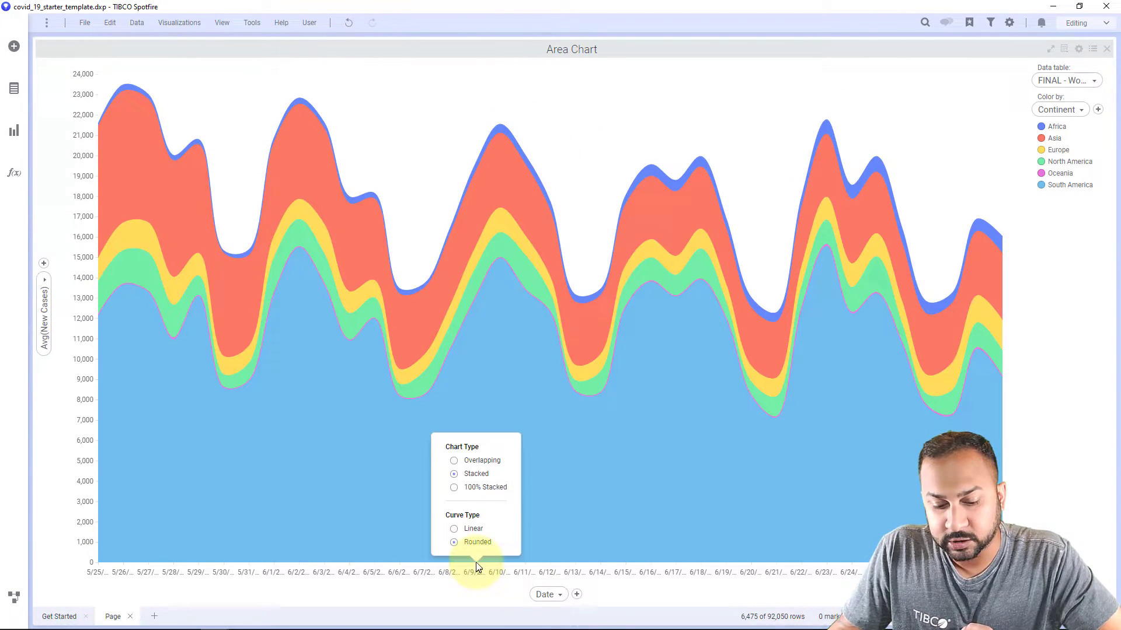
left_click(485, 489)
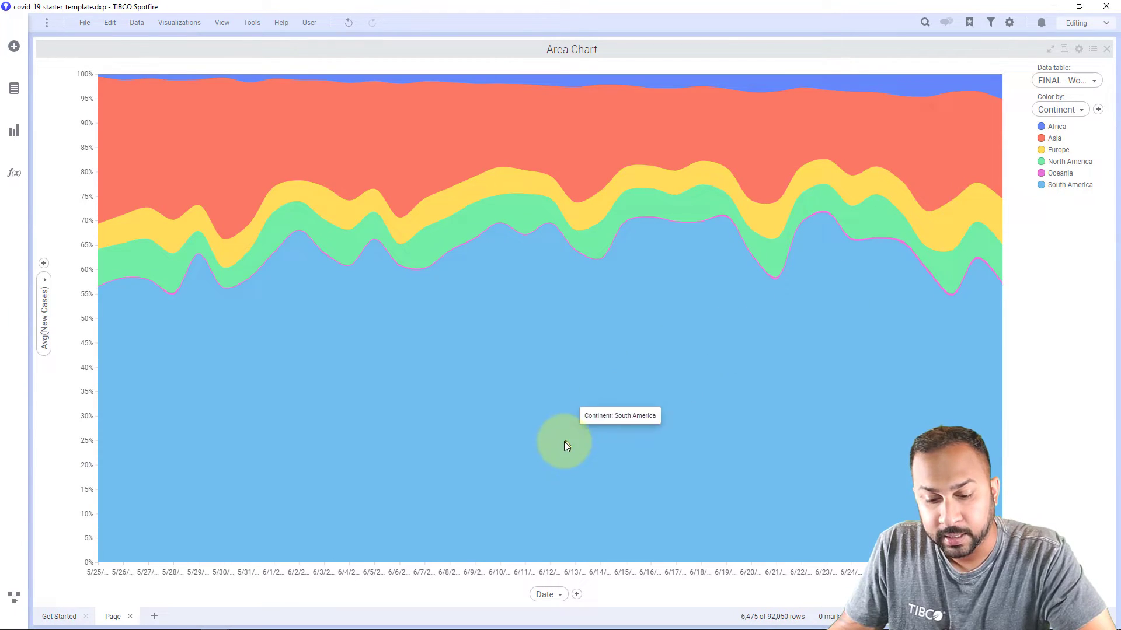
left_click(484, 575)
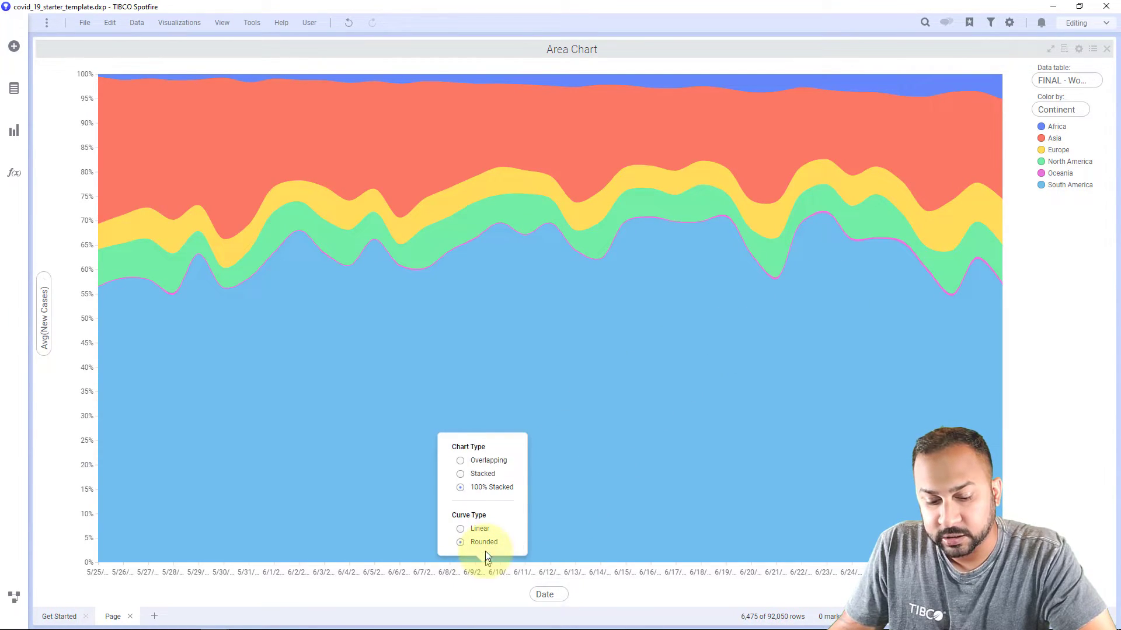
left_click(483, 532)
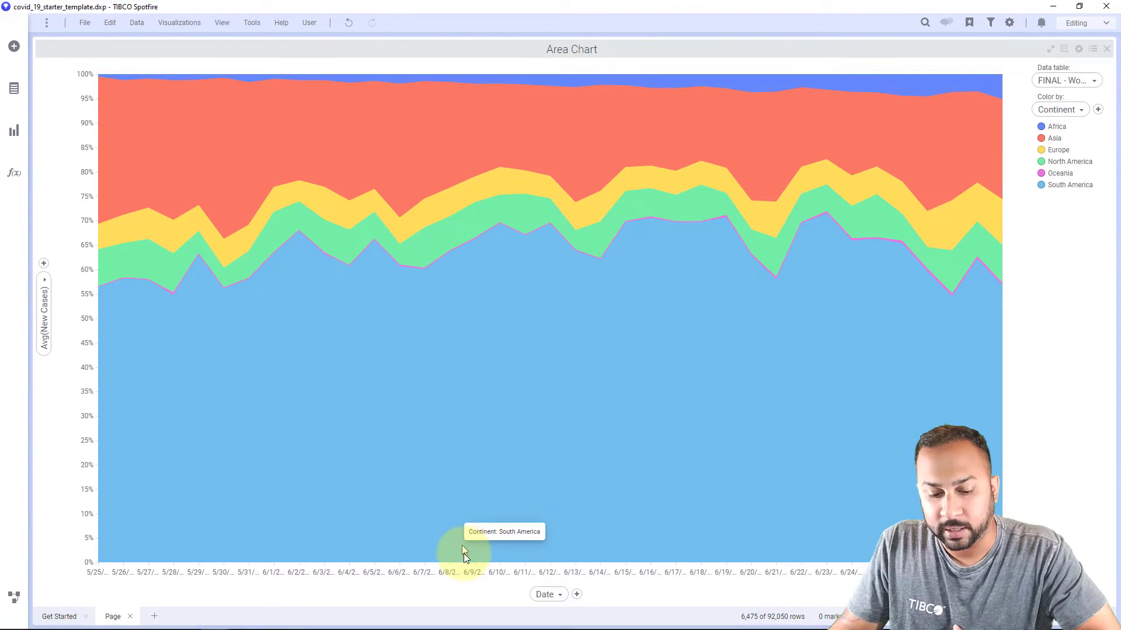
left_click(482, 569)
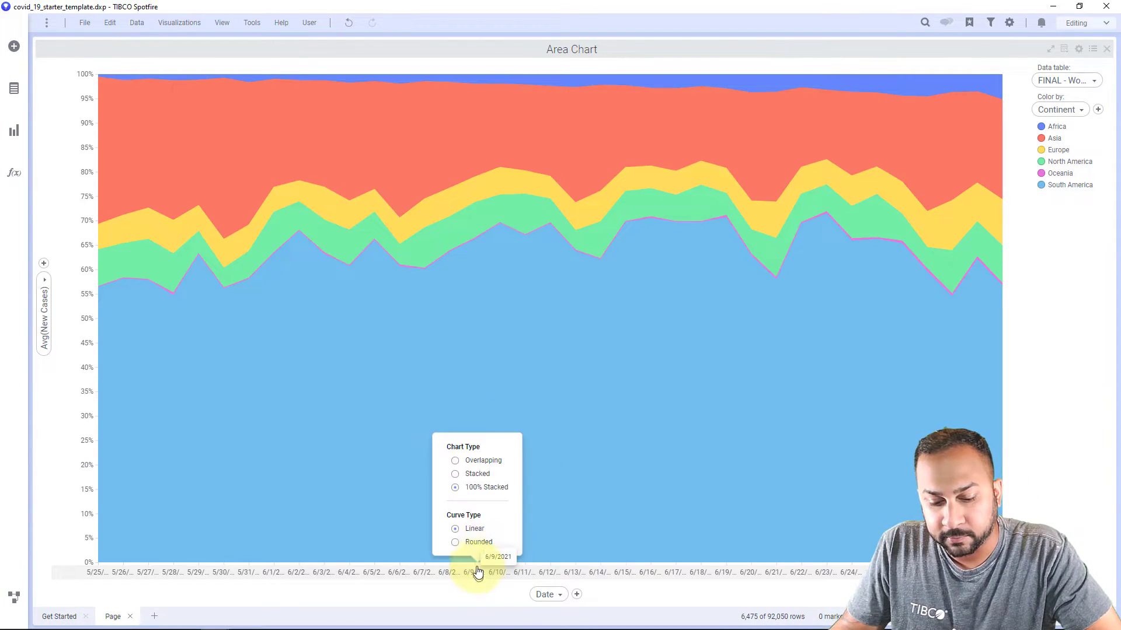
left_click(482, 473)
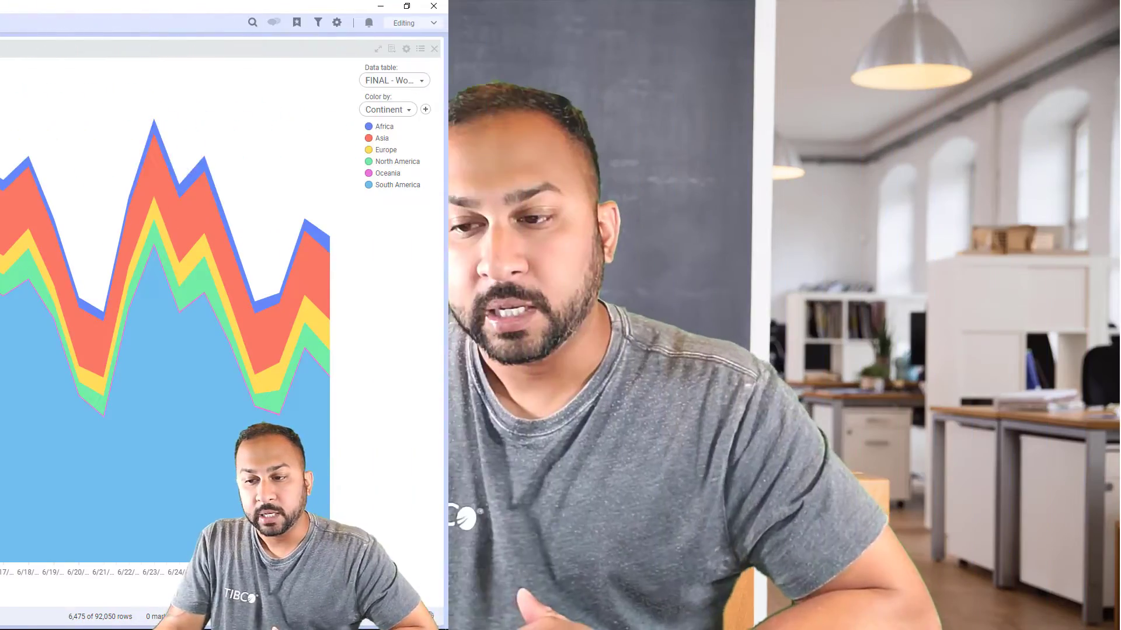